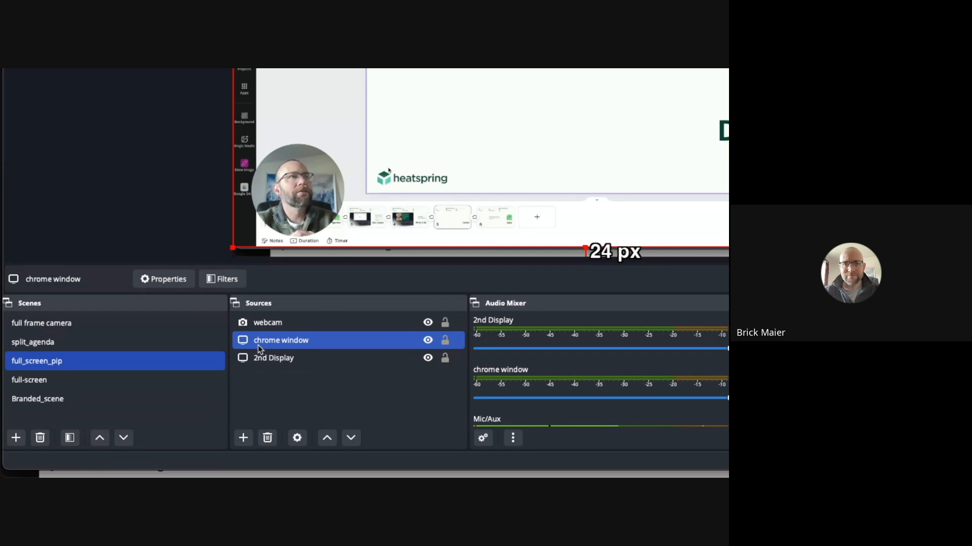
# Step: Hide the chrome window source in the full_screen_pip scene to check the display capture beneath it, and show it again
pyautogui.keyDown('ctrl'); pyautogui.click(267, 323); pyautogui.keyUp('ctrl')
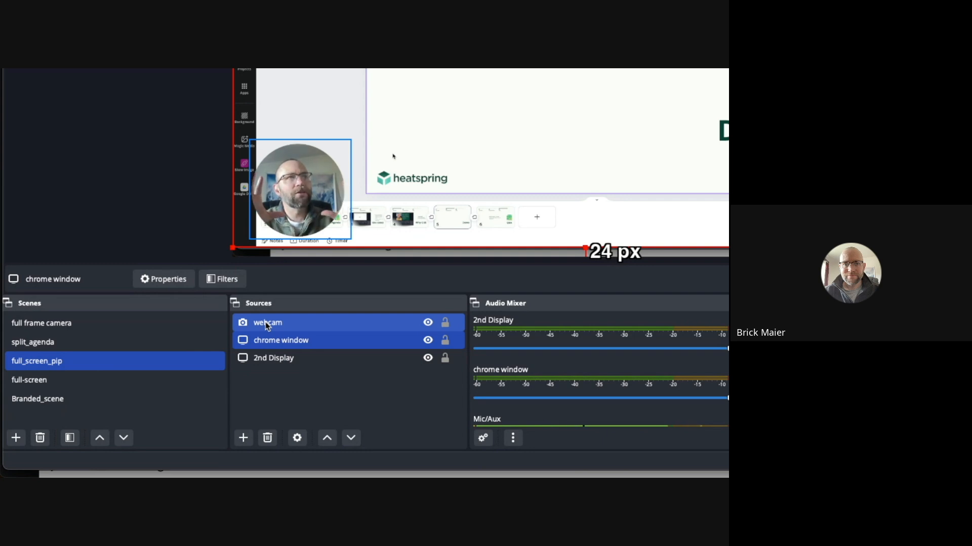
pyautogui.click(313, 340)
pyautogui.keyDown('ctrl'); pyautogui.click(306, 354); pyautogui.keyUp('ctrl')
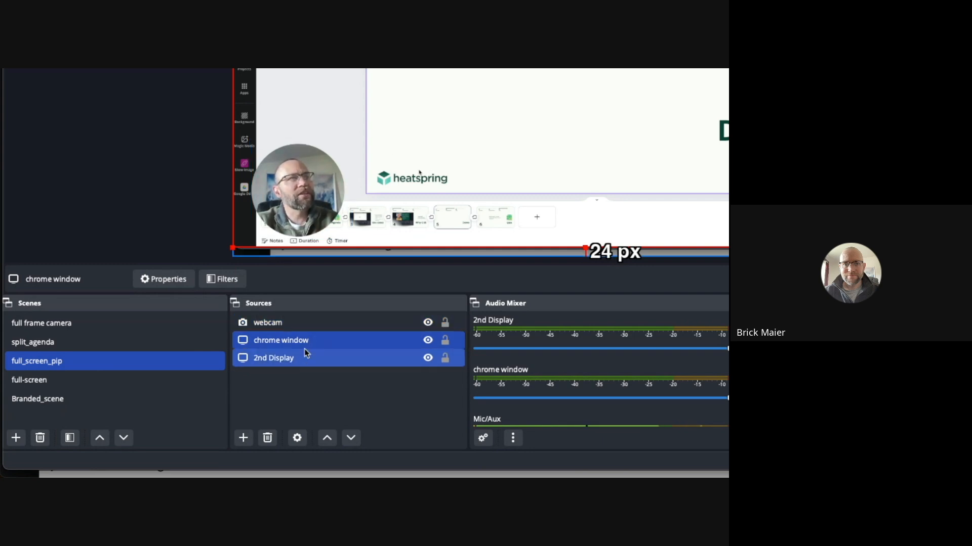
pyautogui.click(392, 338)
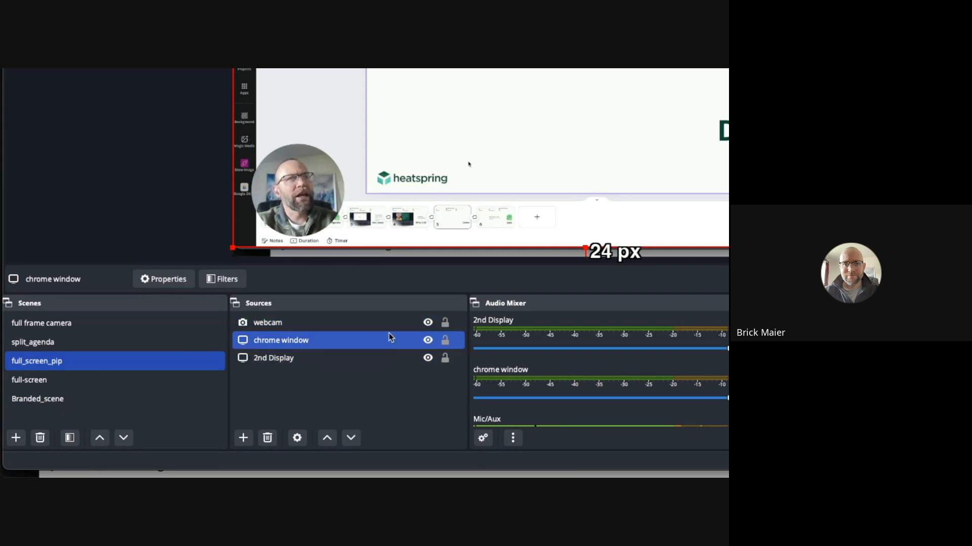
pyautogui.keyDown('ctrl'); pyautogui.click(388, 356); pyautogui.keyUp('ctrl')
pyautogui.keyDown('ctrl'); pyautogui.click(390, 354); pyautogui.keyUp('ctrl')
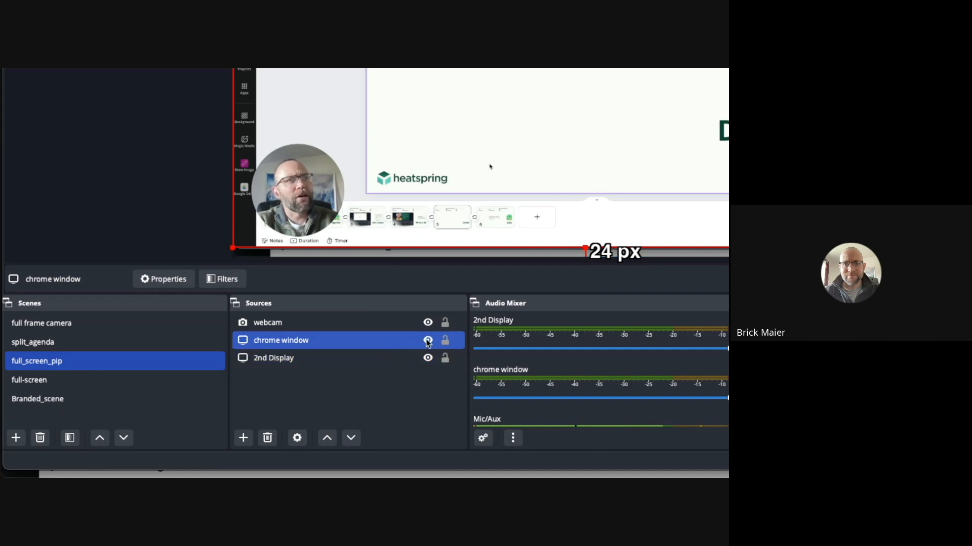
pyautogui.click(427, 342)
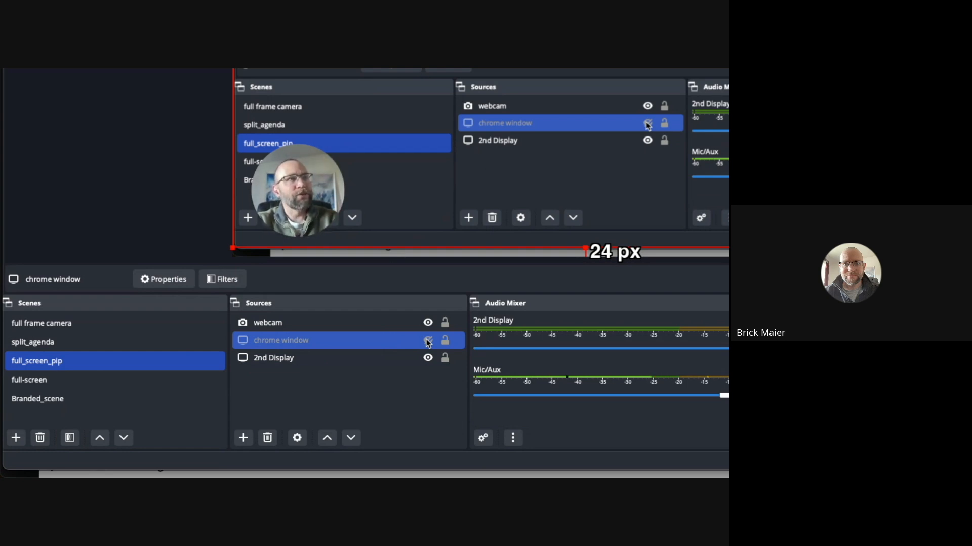
pyautogui.click(428, 341)
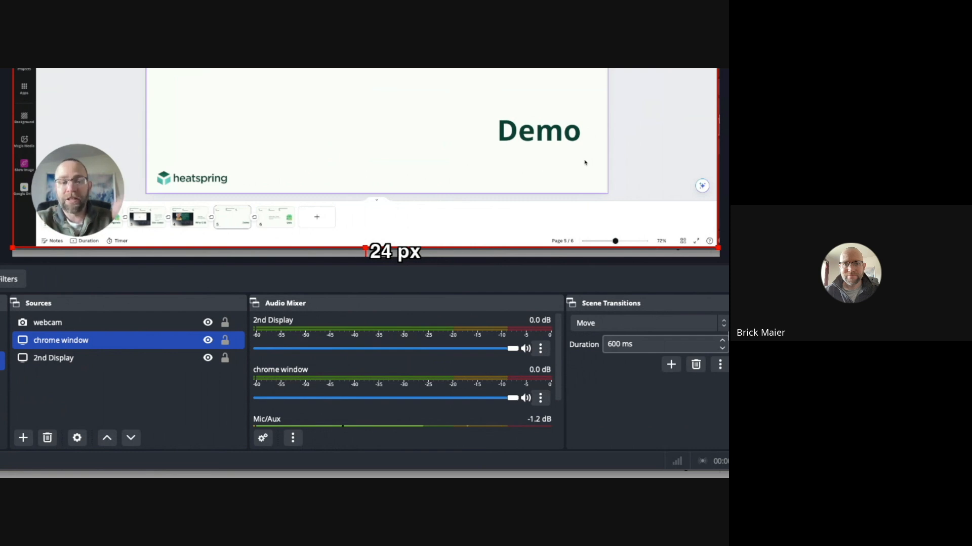
# Step: Compare the full_screen_pip and full-screen scenes by switching between them, ending on full_screen_pip
pyautogui.click(724, 341)
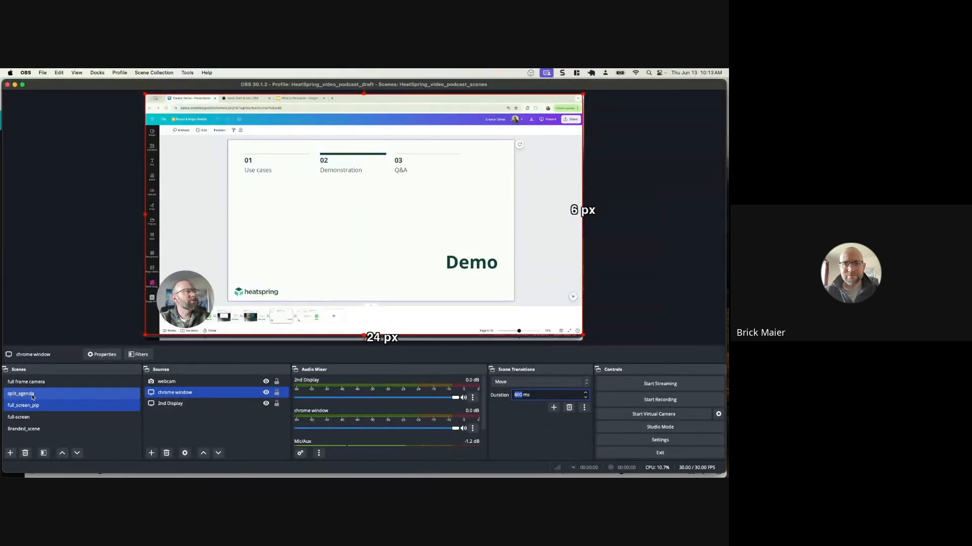
pyautogui.click(44, 406)
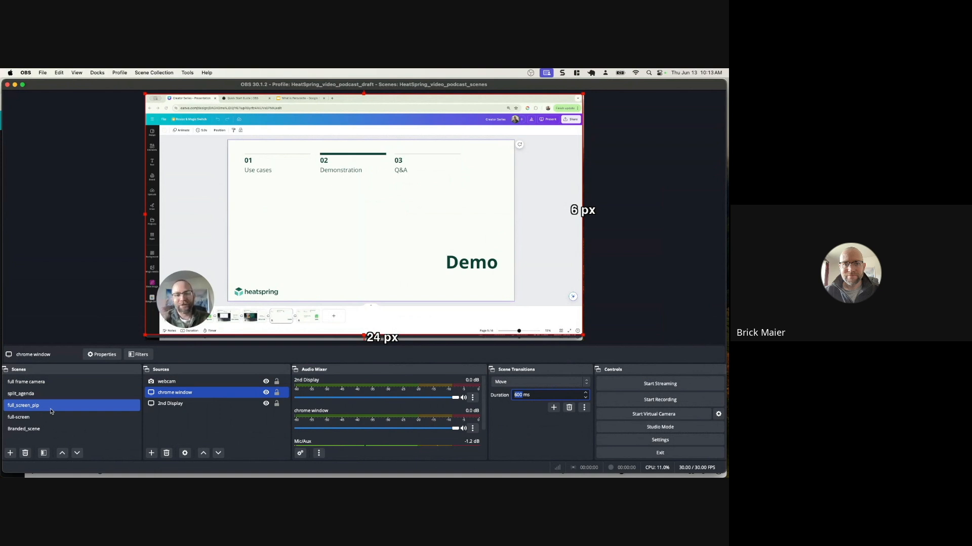
pyautogui.keyDown('shift'); pyautogui.click(37, 418); pyautogui.keyUp('shift')
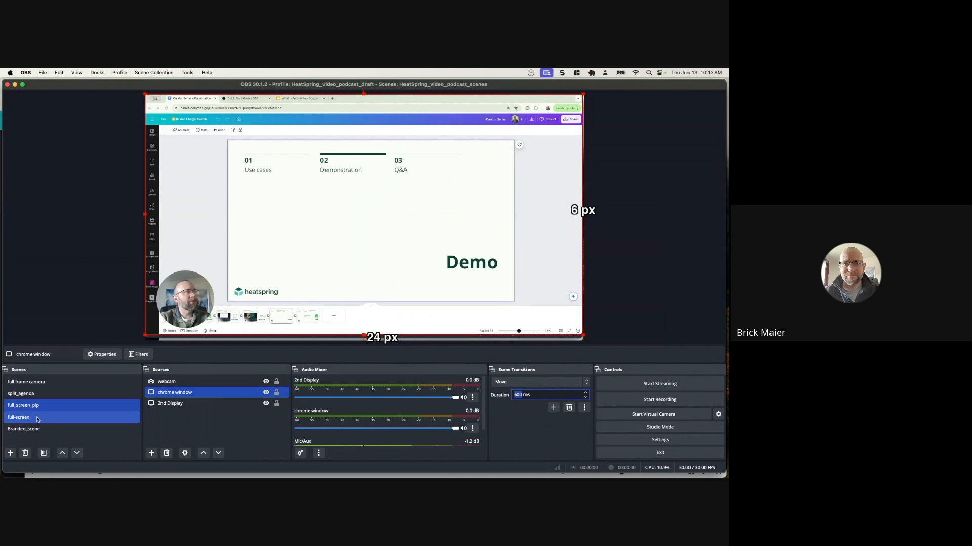
pyautogui.click(37, 418)
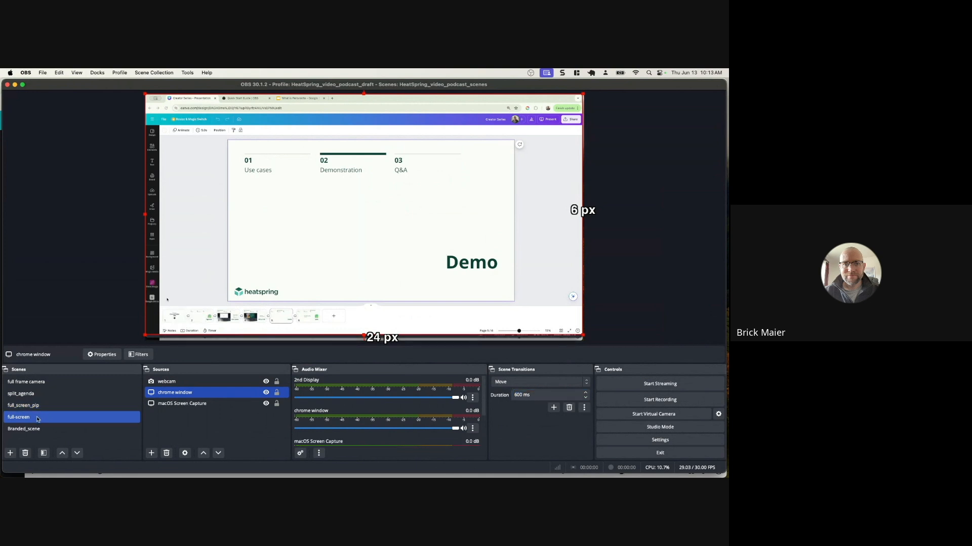
pyautogui.keyDown('shift'); pyautogui.click(36, 409); pyautogui.keyUp('shift')
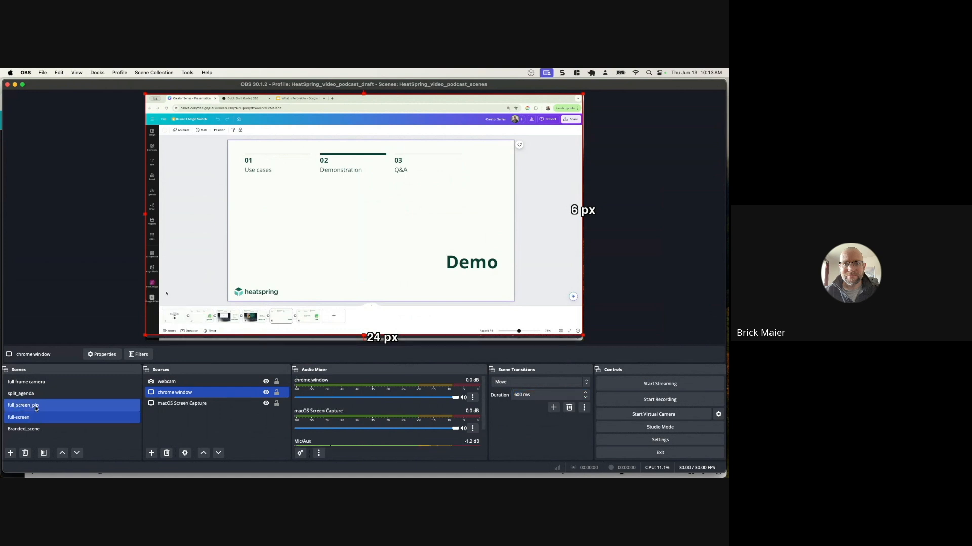
pyautogui.click(36, 408)
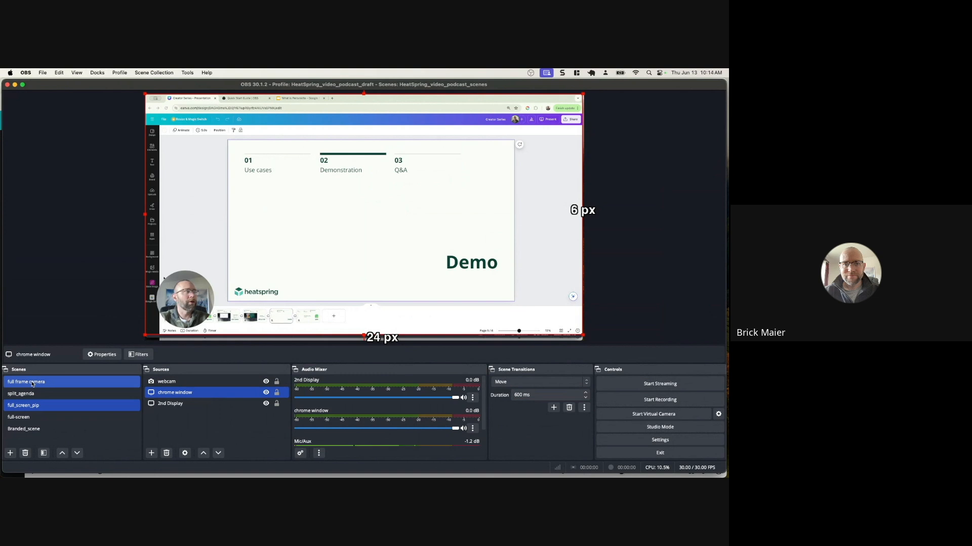
# Step: Preview the full frame camera, split_agenda, full_screen_pip and full-screen scenes, returning to full_screen_pip at the end
pyautogui.click(32, 384)
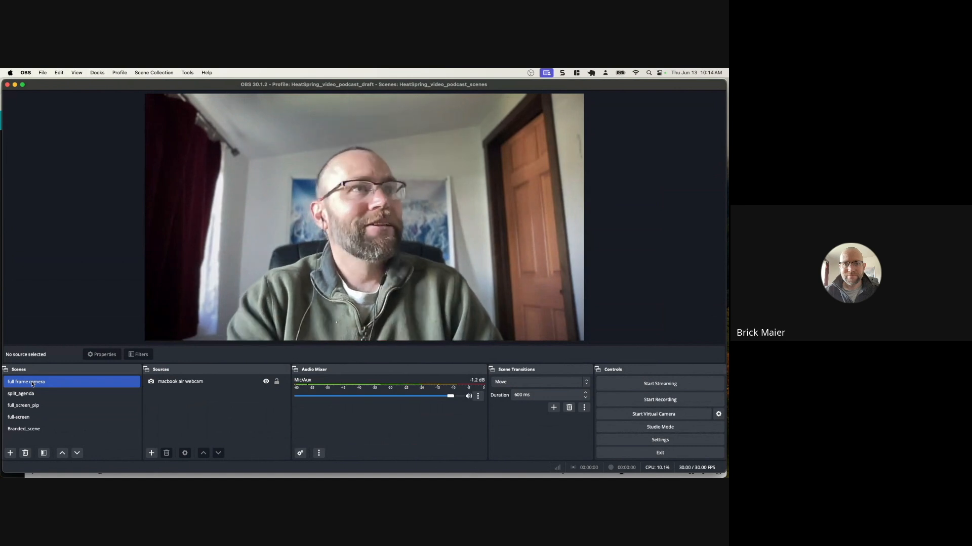
pyautogui.click(22, 394)
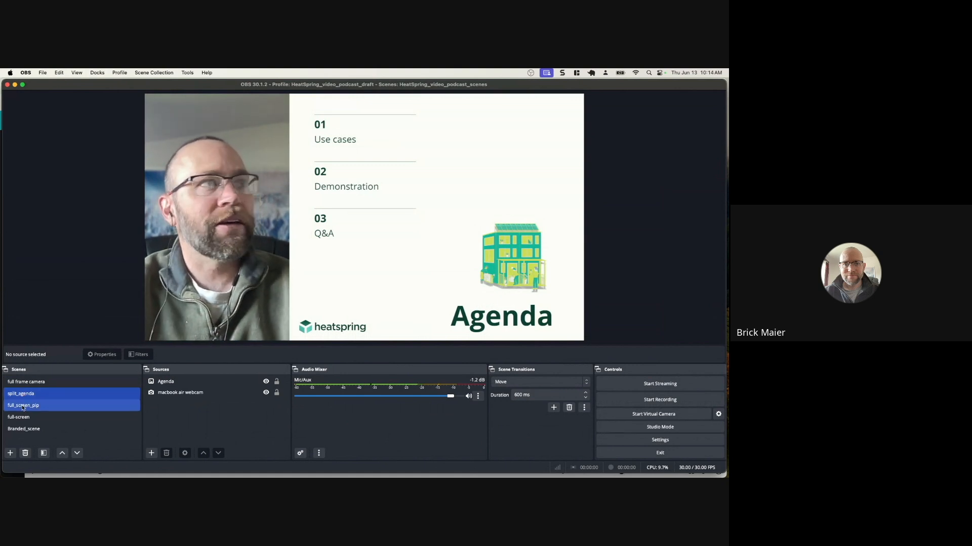
pyautogui.click(23, 407)
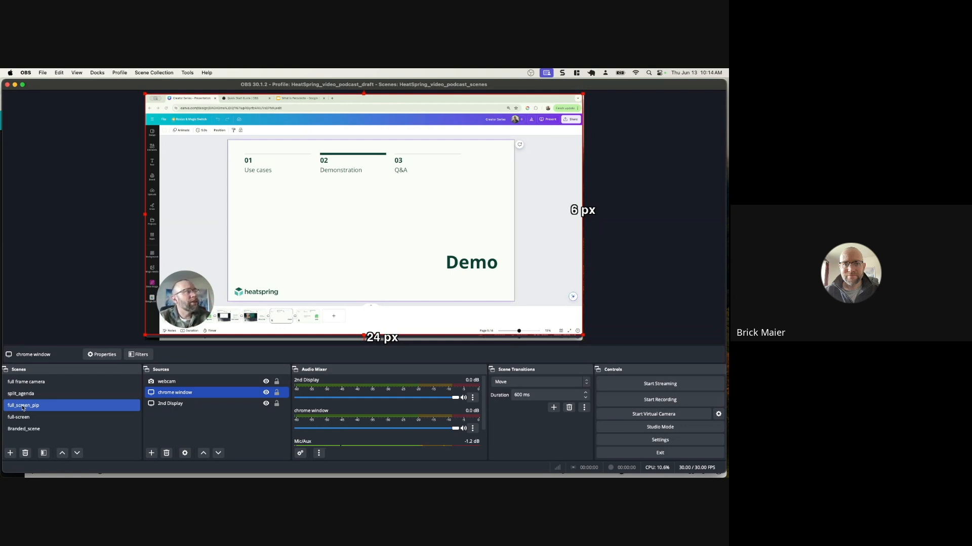
pyautogui.click(23, 418)
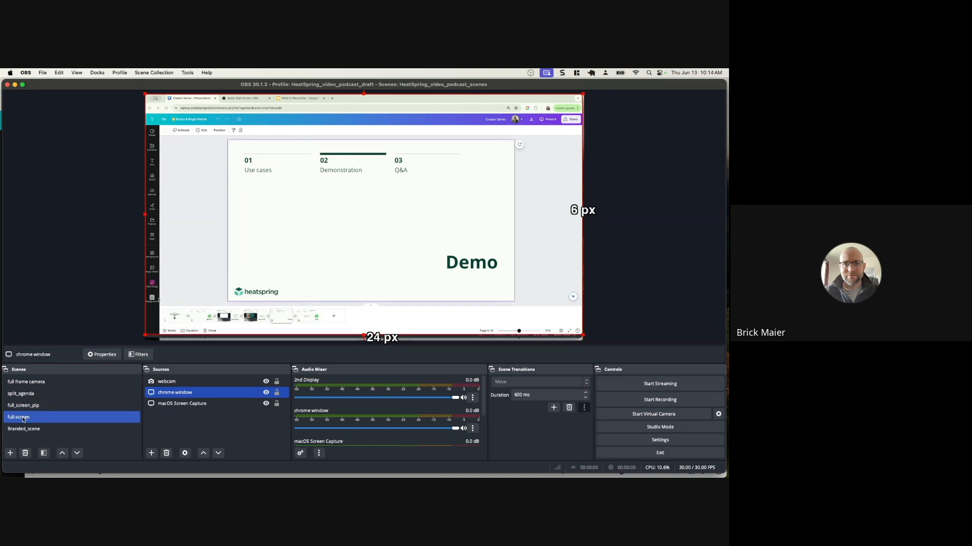
pyautogui.click(25, 407)
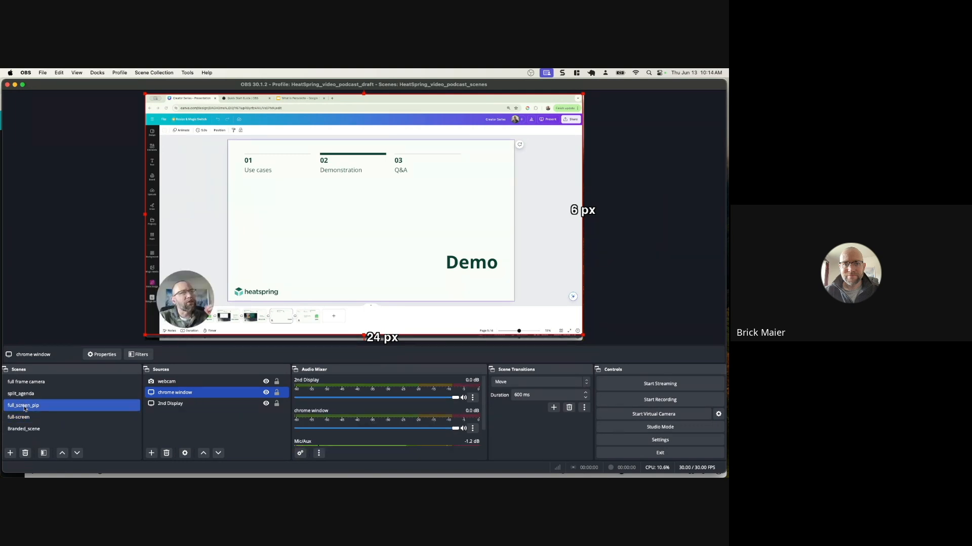
pyautogui.click(25, 393)
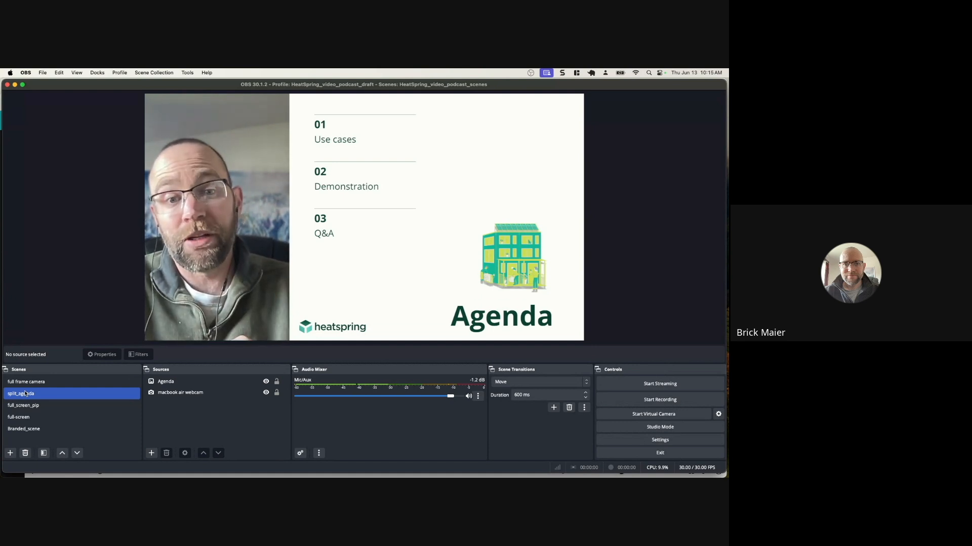
pyautogui.click(25, 405)
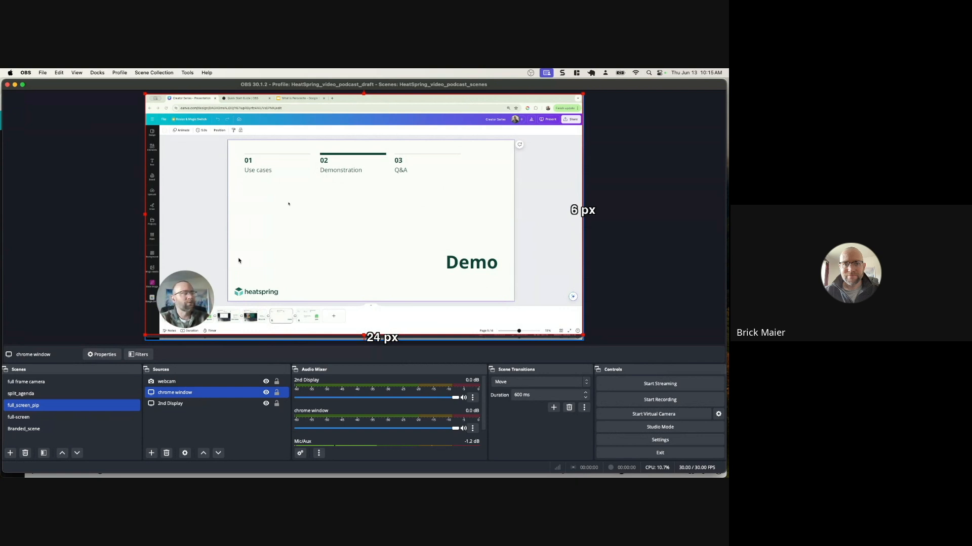
# Step: Create a new scene named "new full screen pip"
pyautogui.click(10, 454)
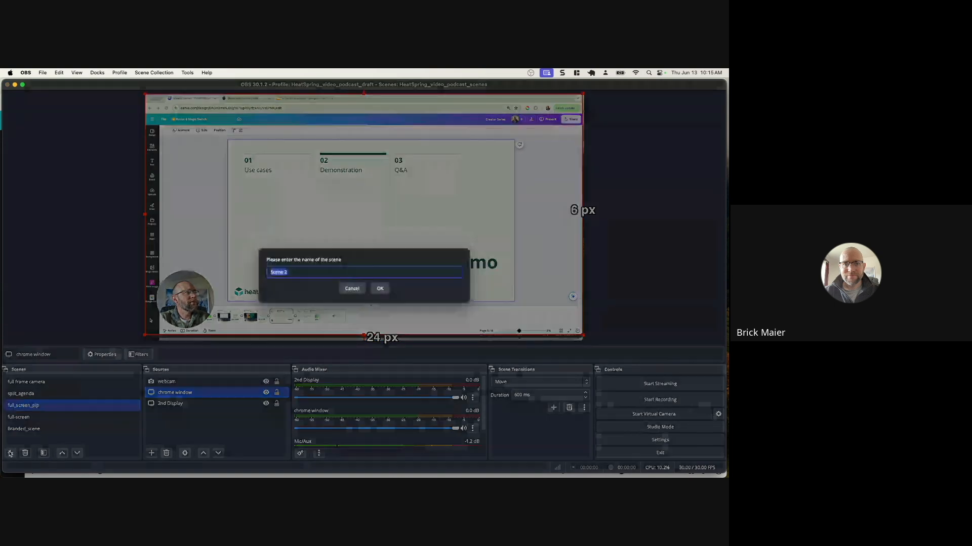
pyautogui.write('new')
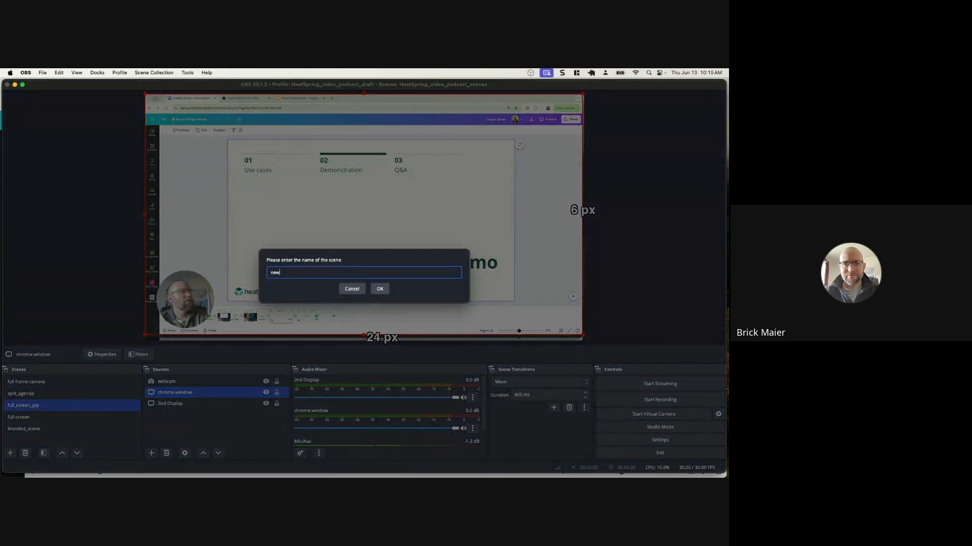
pyautogui.write(' full screen pip')
pyautogui.press('Return')
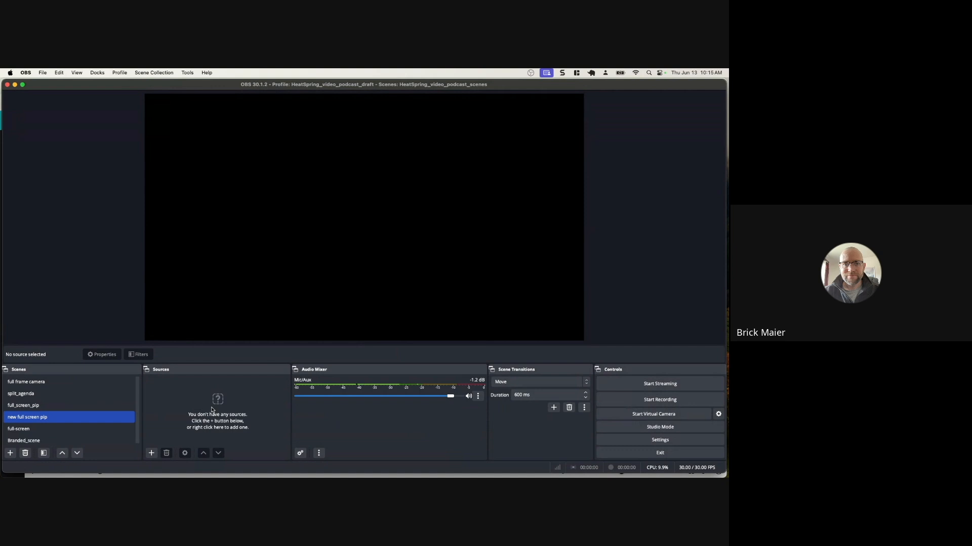
# Step: Add a macOS Screen Capture source named "chrome window 2" to the new full screen pip scene
pyautogui.click(152, 453)
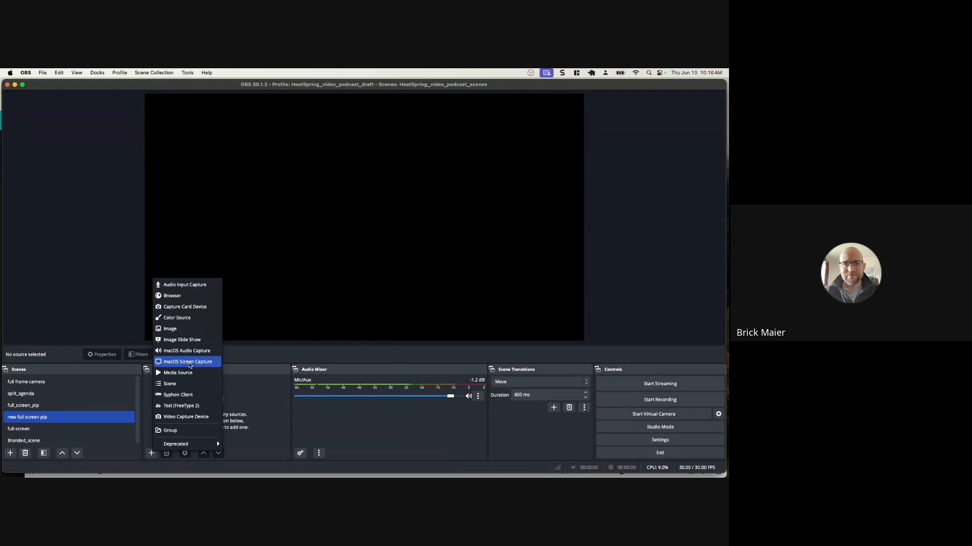
pyautogui.click(190, 362)
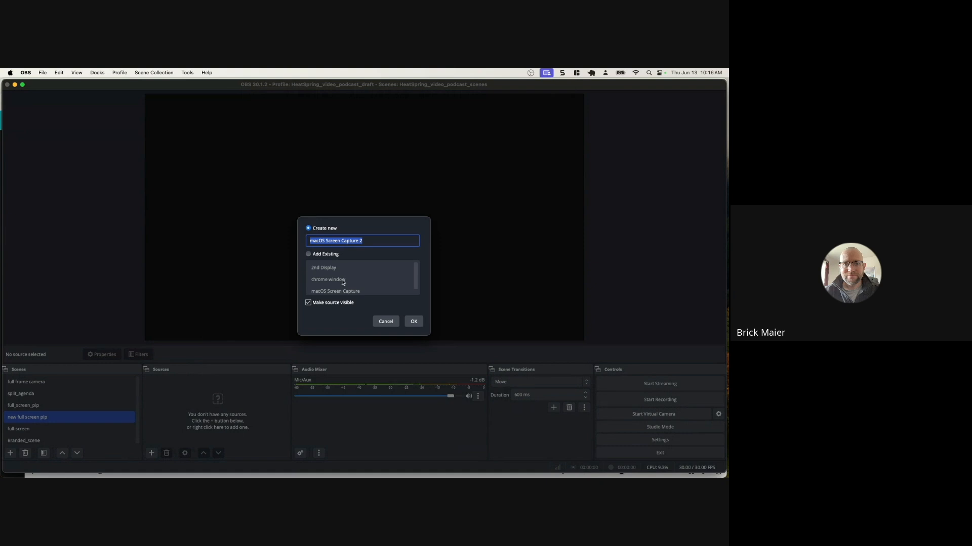
pyautogui.write('chrome window 2')
pyautogui.click(414, 322)
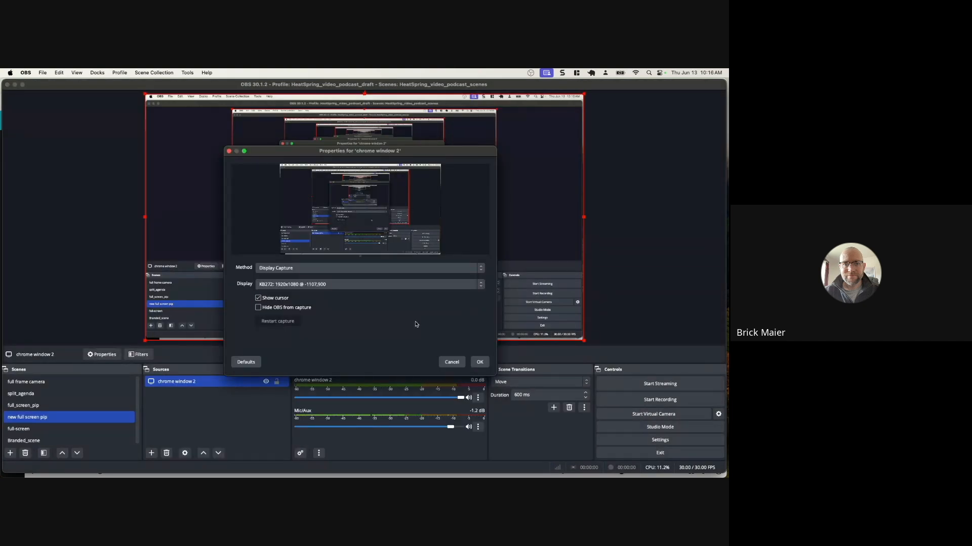
# Step: Set the chrome window 2 source to Window Capture of "[Google Chrome] Window" and accept its properties
pyautogui.click(314, 269)
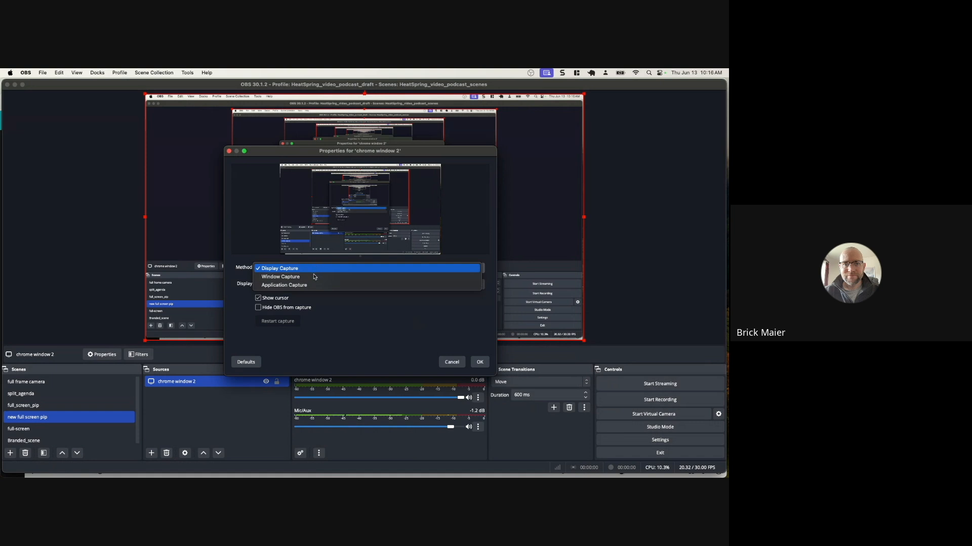
pyautogui.click(314, 276)
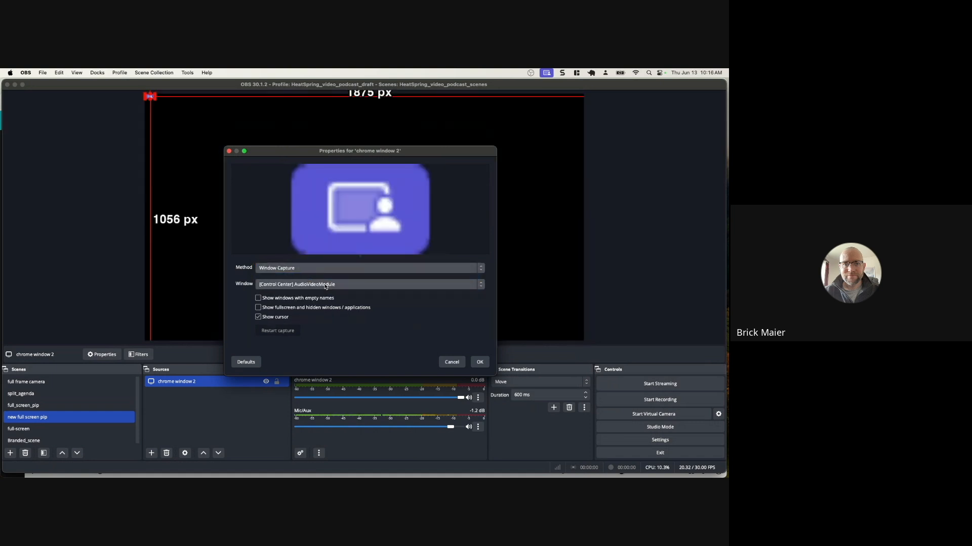
pyautogui.click(325, 287)
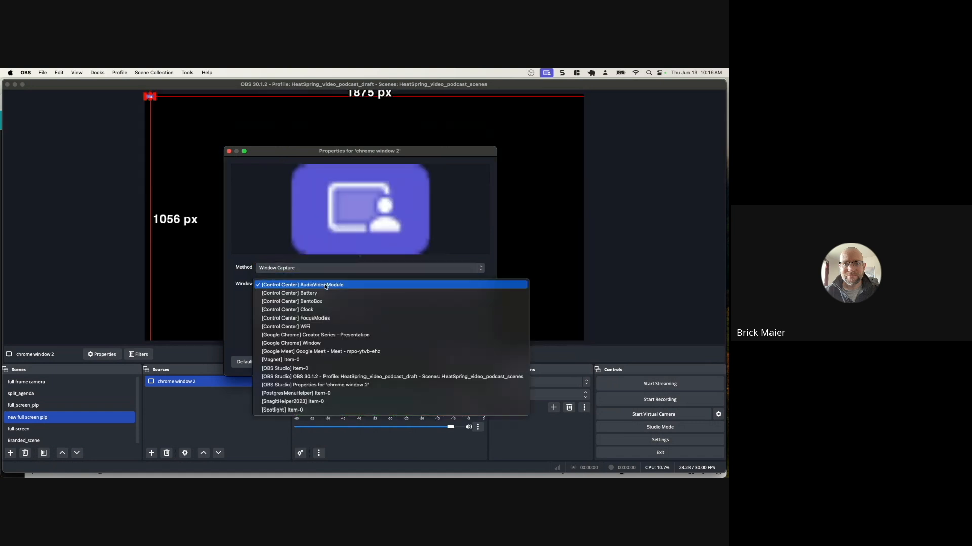
pyautogui.click(316, 343)
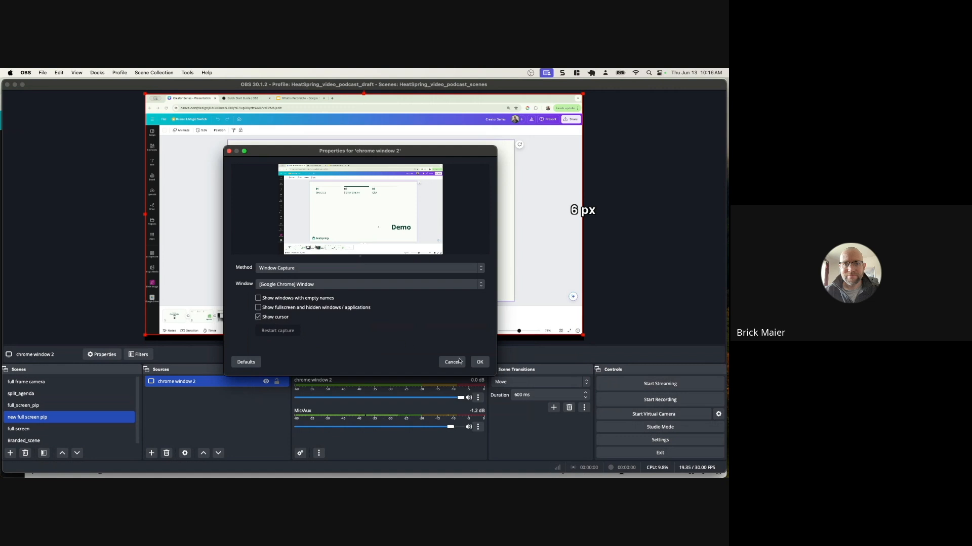
pyautogui.click(480, 363)
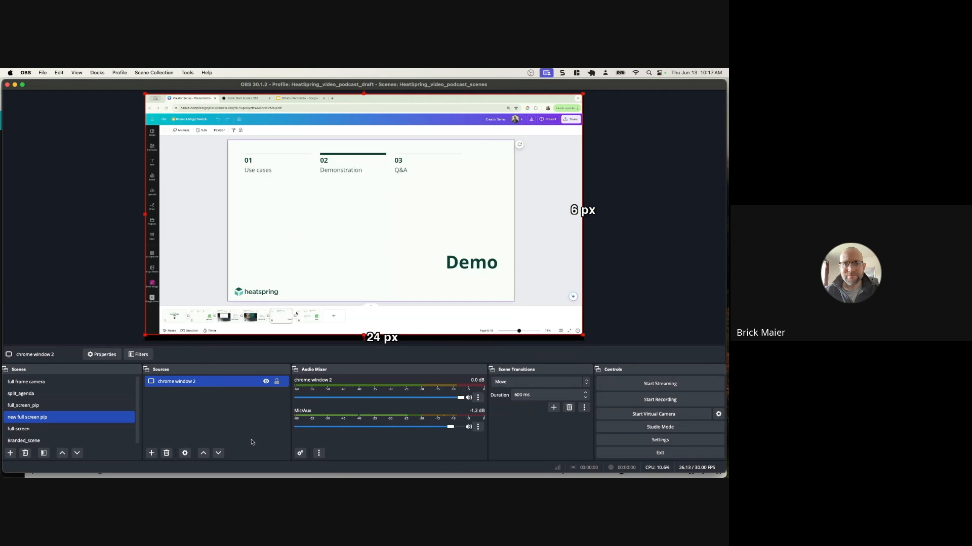
# Step: Add a Video Capture Device source named "webcam_3" to the new full screen pip scene
pyautogui.click(152, 453)
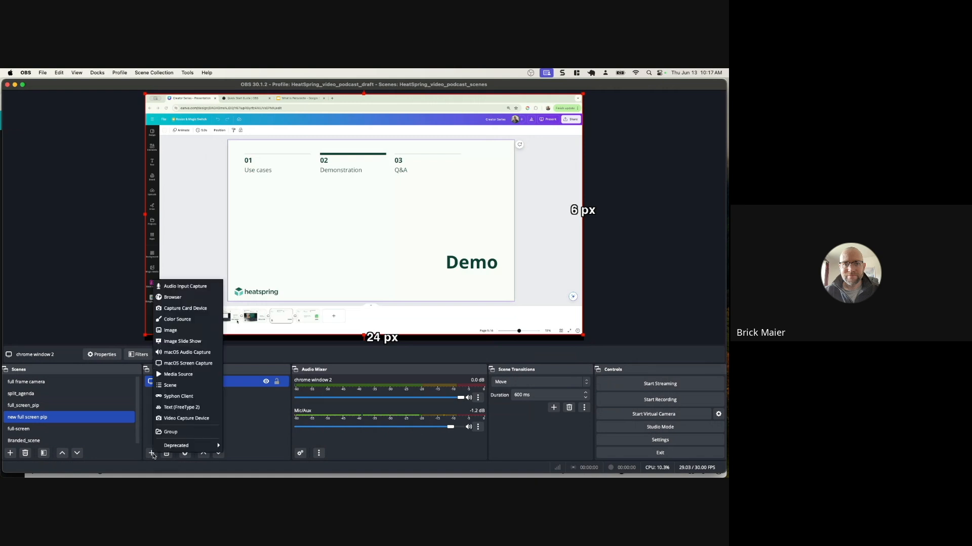
pyautogui.click(177, 420)
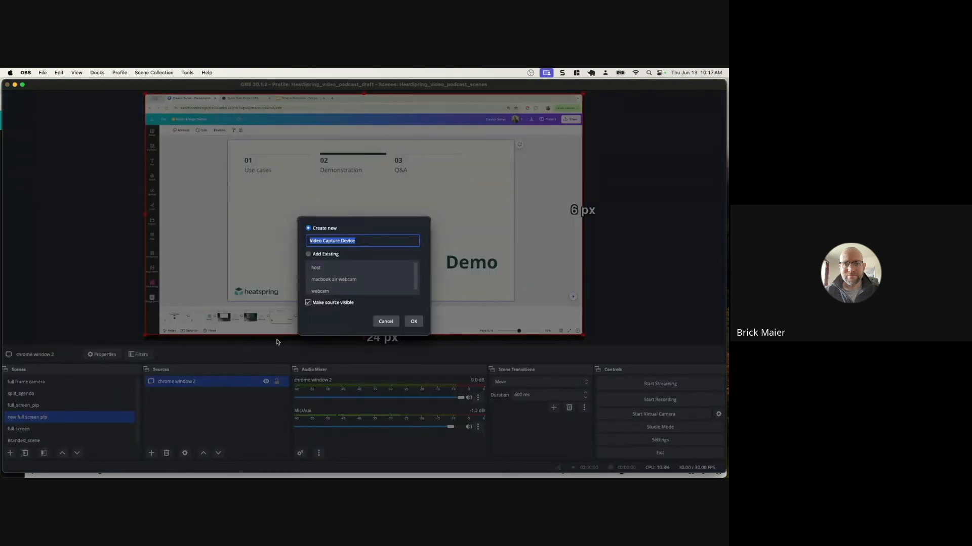
pyautogui.write('webfam')
pyautogui.press('BackSpace')
pyautogui.press('BackSpace')
pyautogui.press('BackSpace')
pyautogui.write('cam_3')
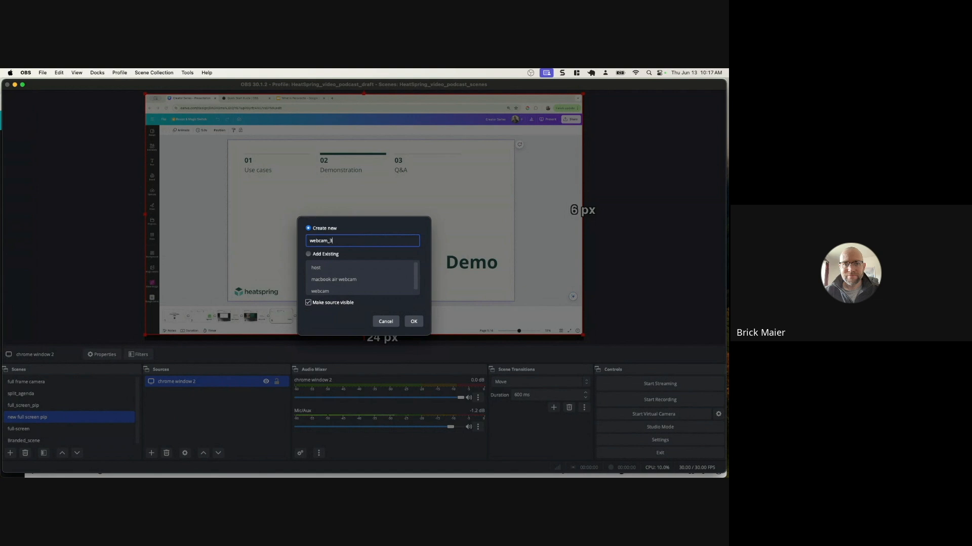
pyautogui.click(410, 322)
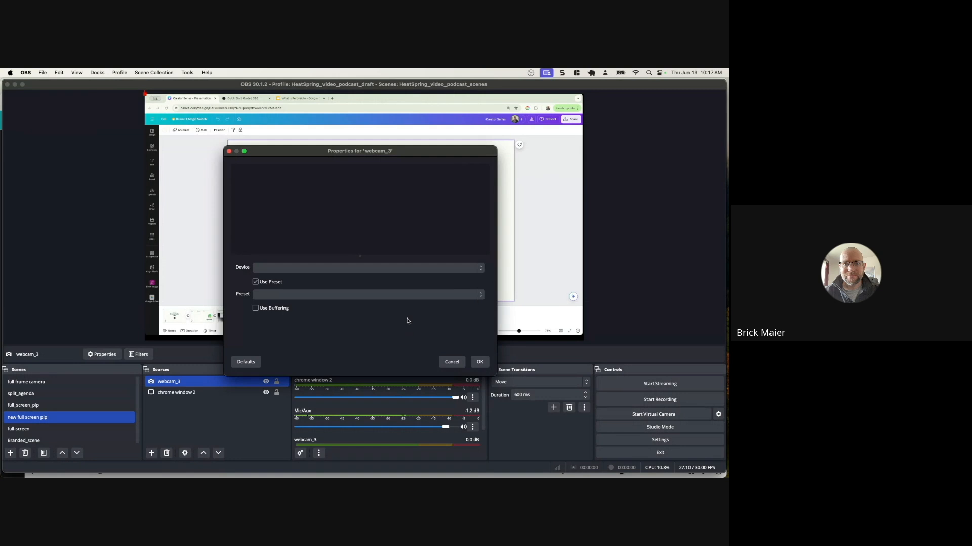
# Step: Set the webcam_3 device to NexiGo N930AF FHD Webcam and accept its properties
pyautogui.click(480, 267)
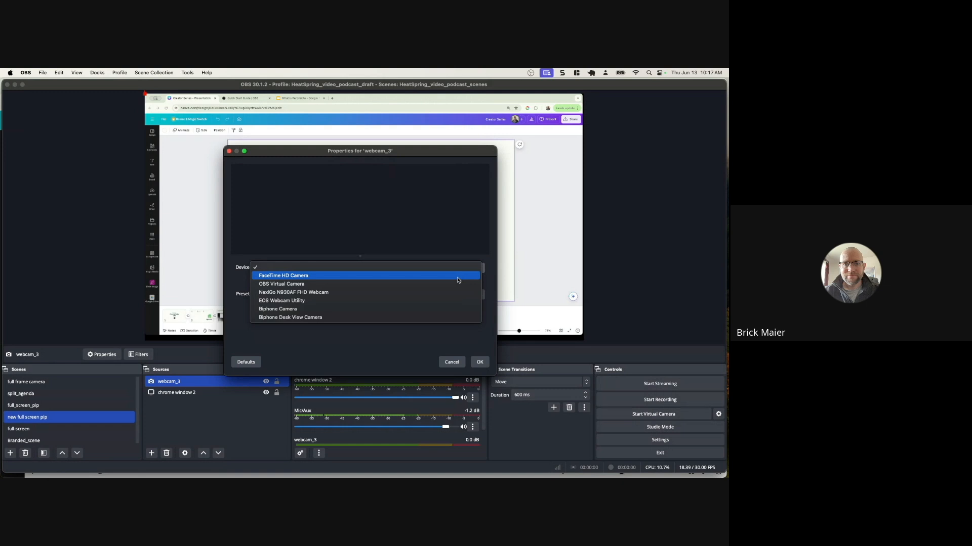
pyautogui.click(368, 292)
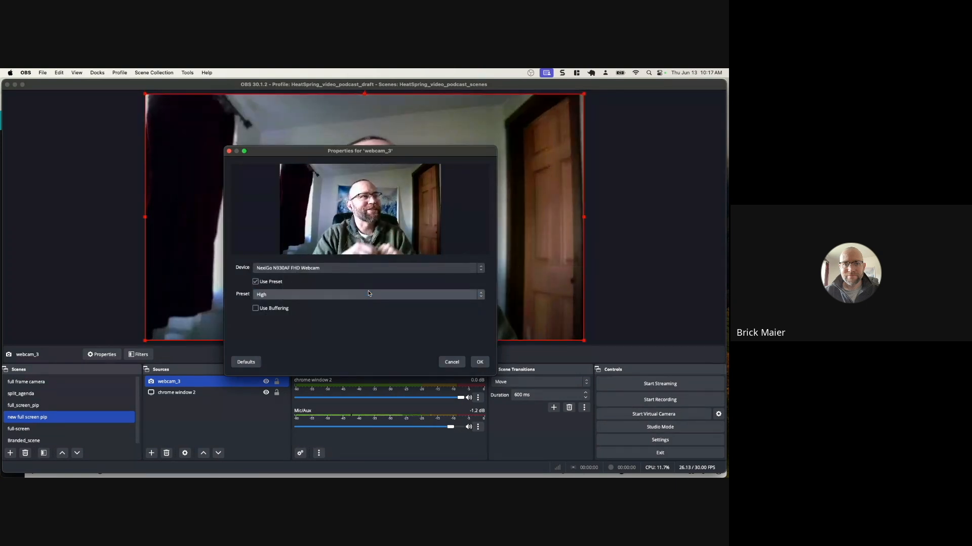
pyautogui.click(479, 362)
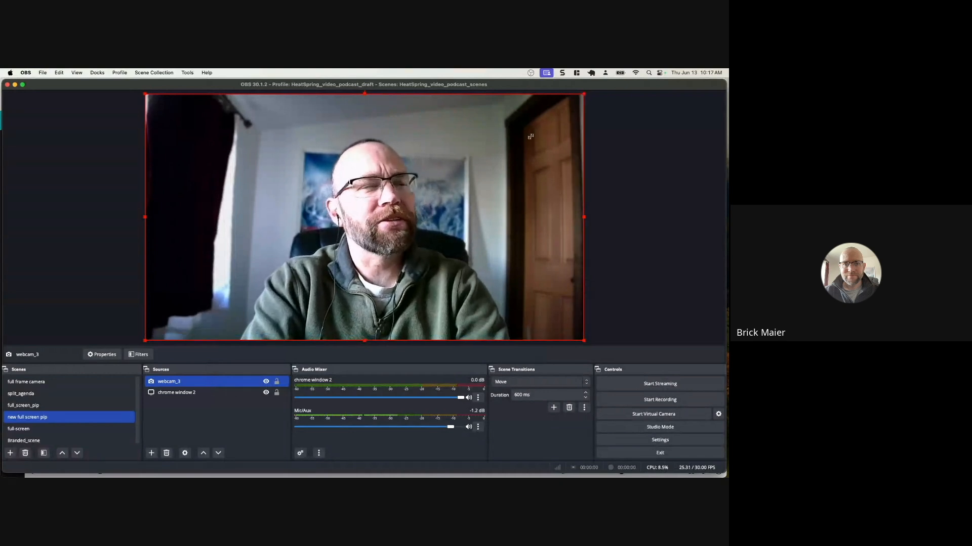
# Step: Shrink the webcam_3 picture into the canvas's lower-left corner and crop both its sides to a narrow portrait
pyautogui.moveTo(584, 93); pyautogui.dragTo(240, 290)
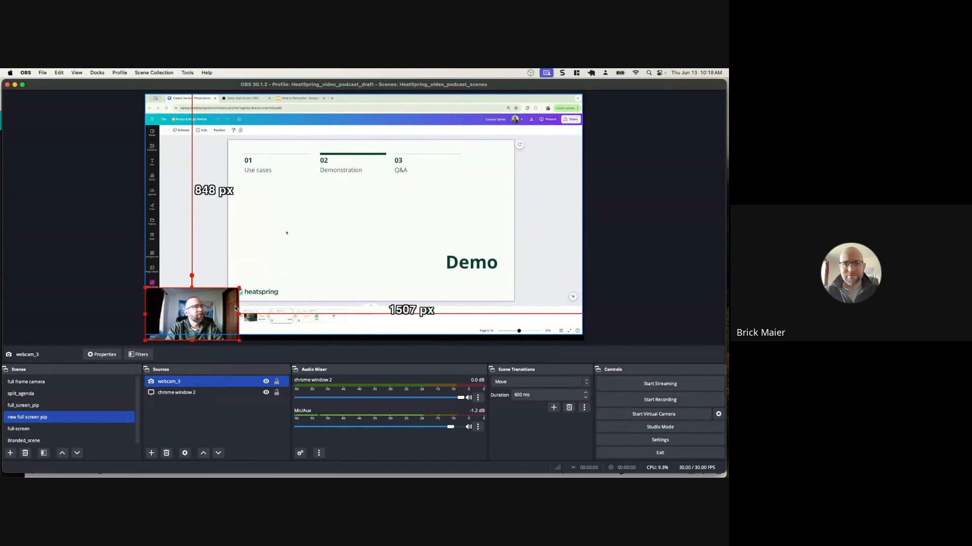
pyautogui.moveTo(238, 315); pyautogui.dragTo(217, 316)
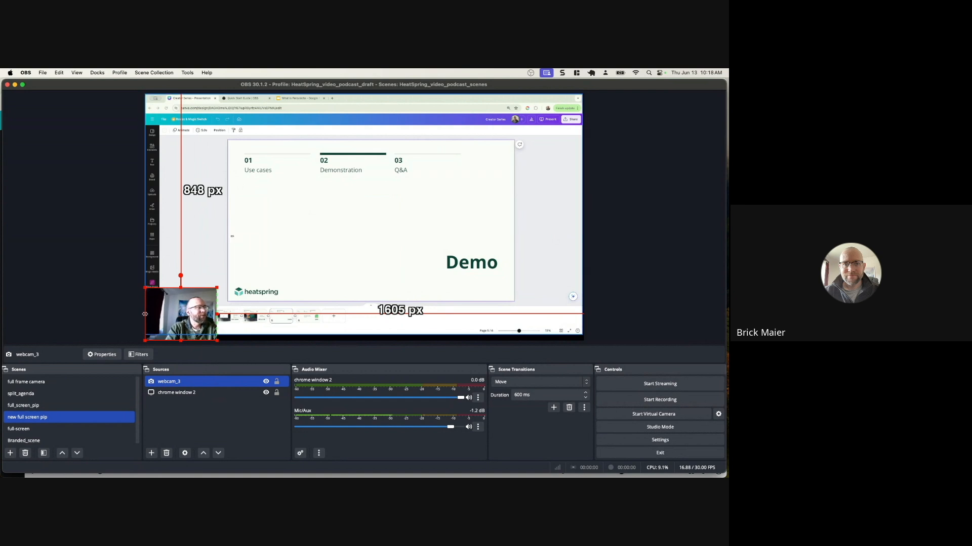
pyautogui.moveTo(145, 314); pyautogui.dragTo(173, 312)
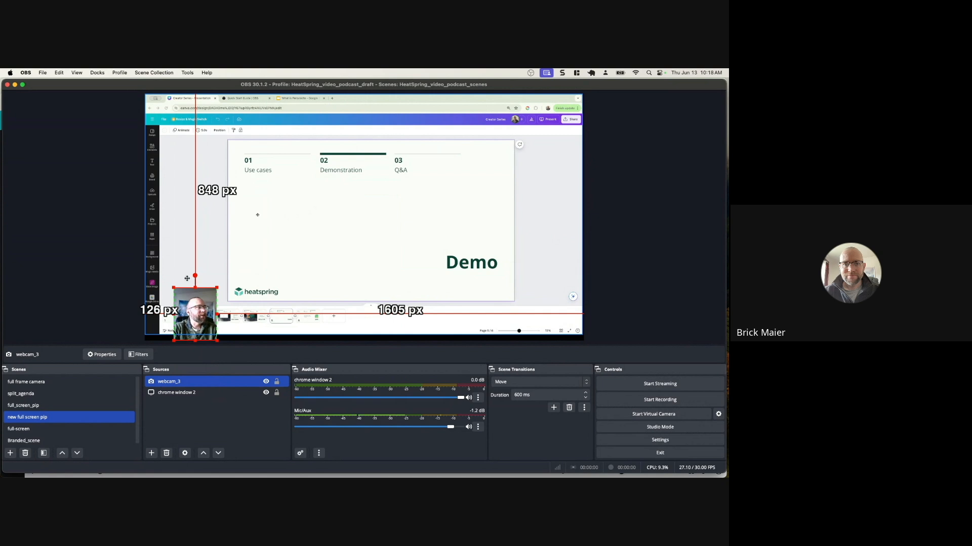
# Step: Move the webcam_3 picture to about 77 px from the canvas's left edge and 102 px from its bottom, and hide the source
pyautogui.moveTo(192, 305); pyautogui.dragTo(180, 282)
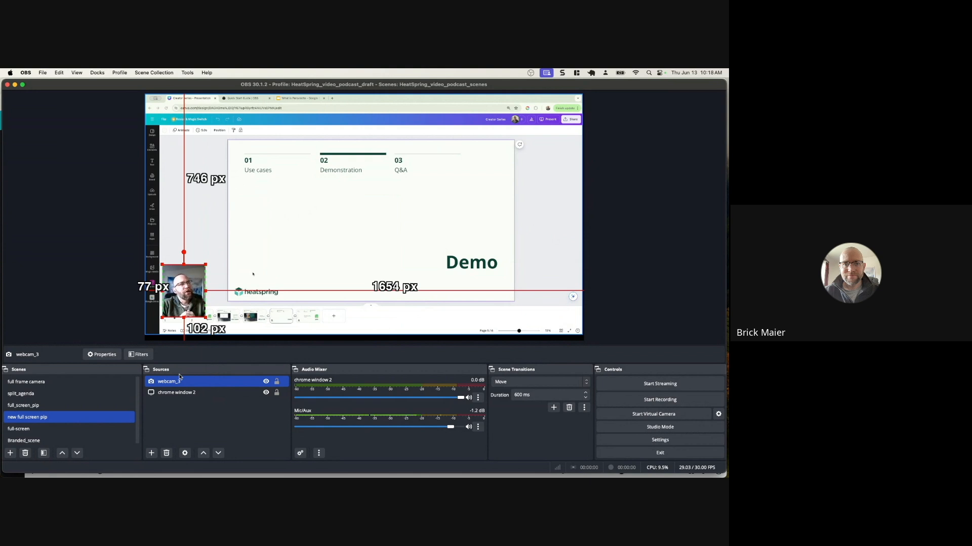
pyautogui.click(266, 382)
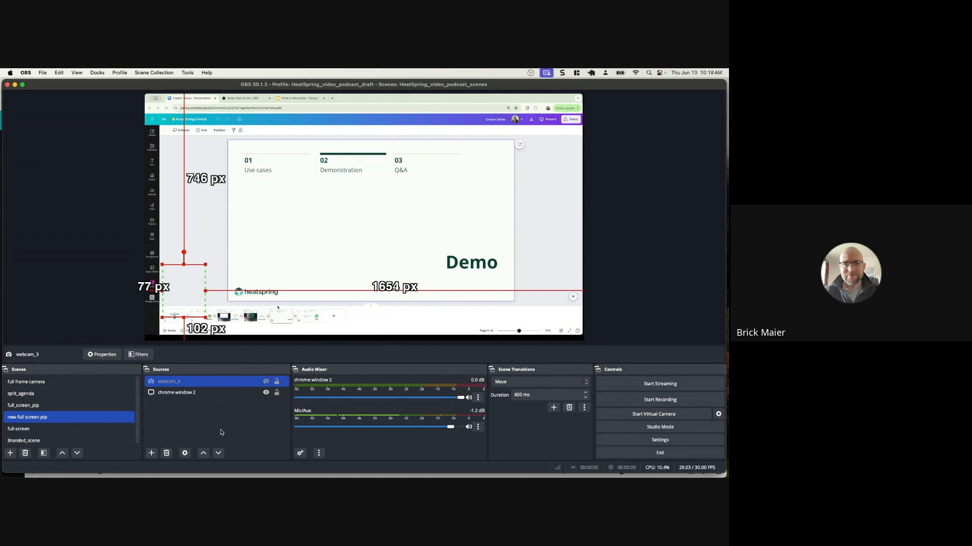
# Step: Examine the output settings in Simple mode, including the available recording quality options
pyautogui.click(43, 74)
pyautogui.moveTo(25, 74)
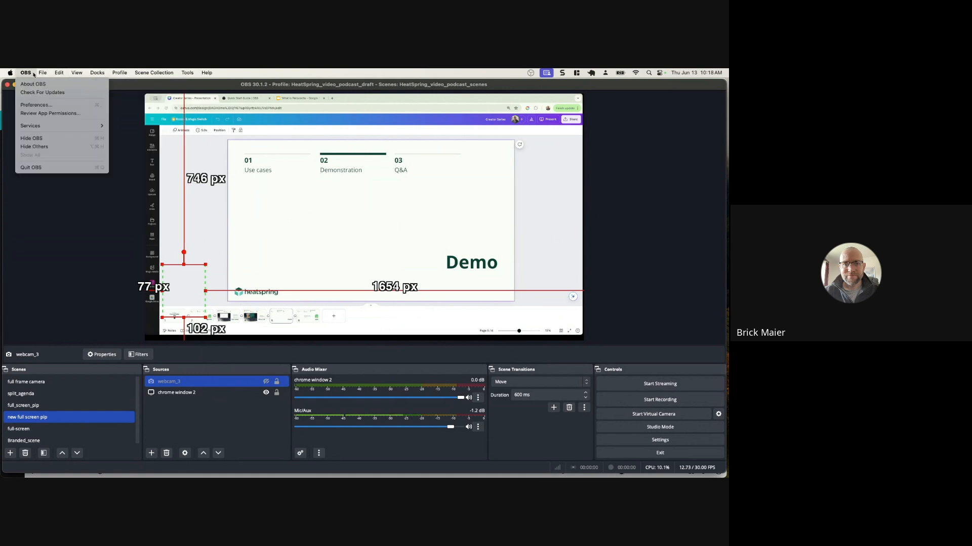
pyautogui.click(35, 106)
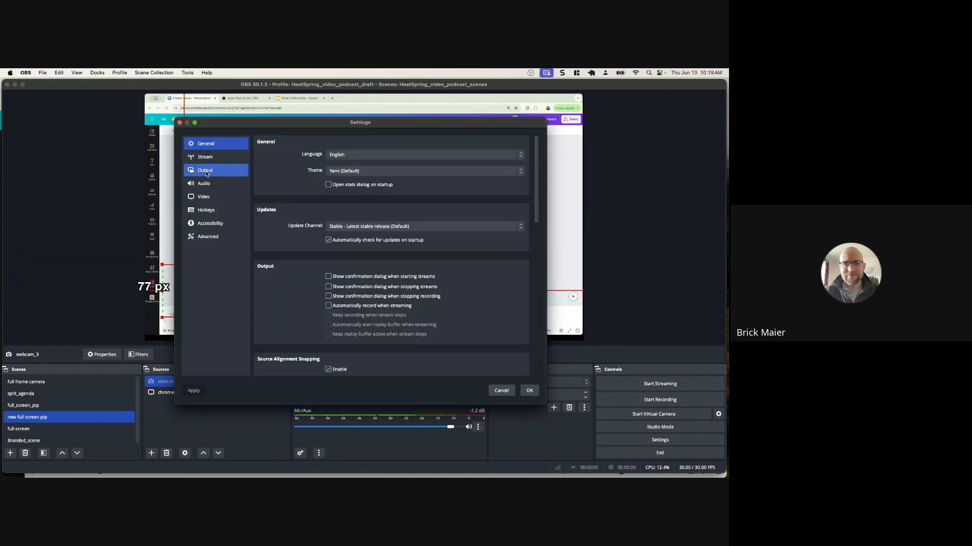
pyautogui.click(206, 172)
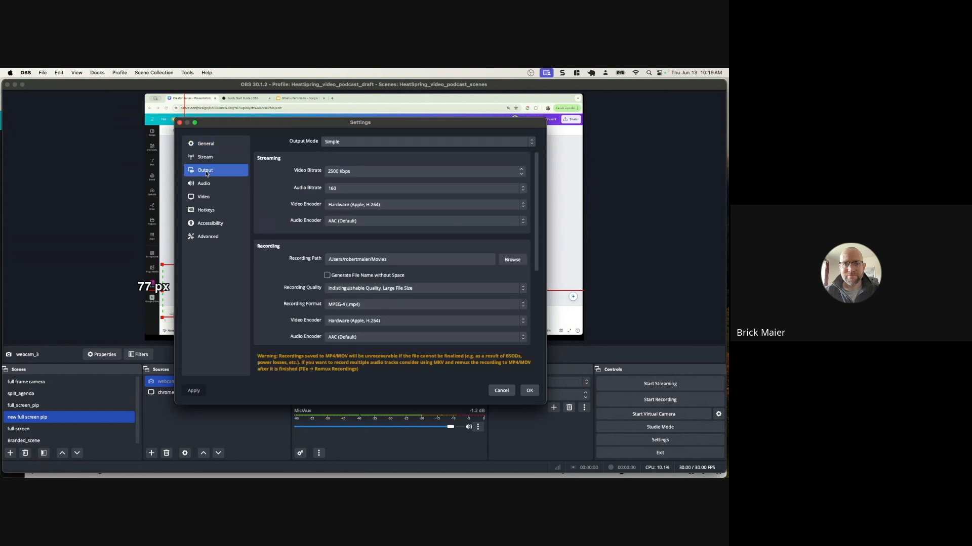
pyautogui.scroll(-3, 304, 273)
pyautogui.scroll(-1, 344, 261)
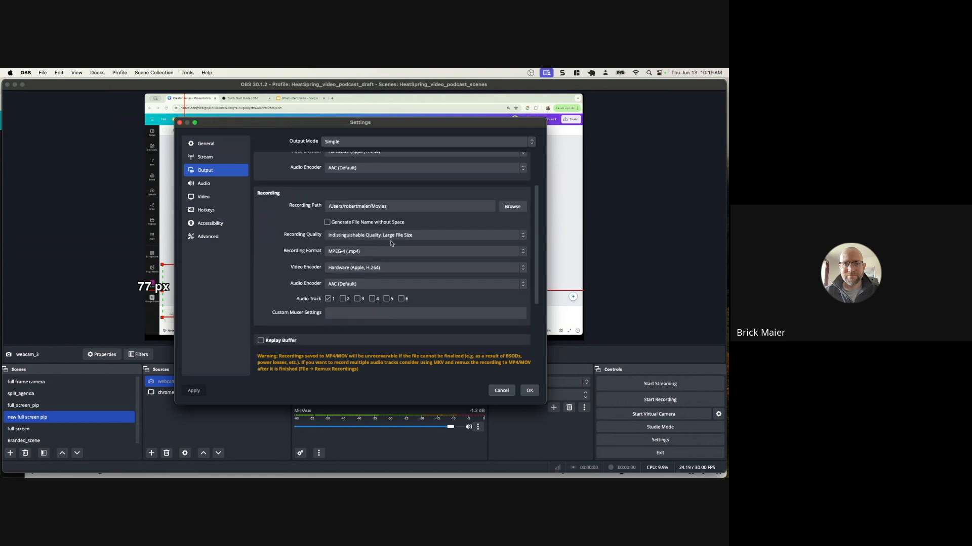
pyautogui.click(418, 237)
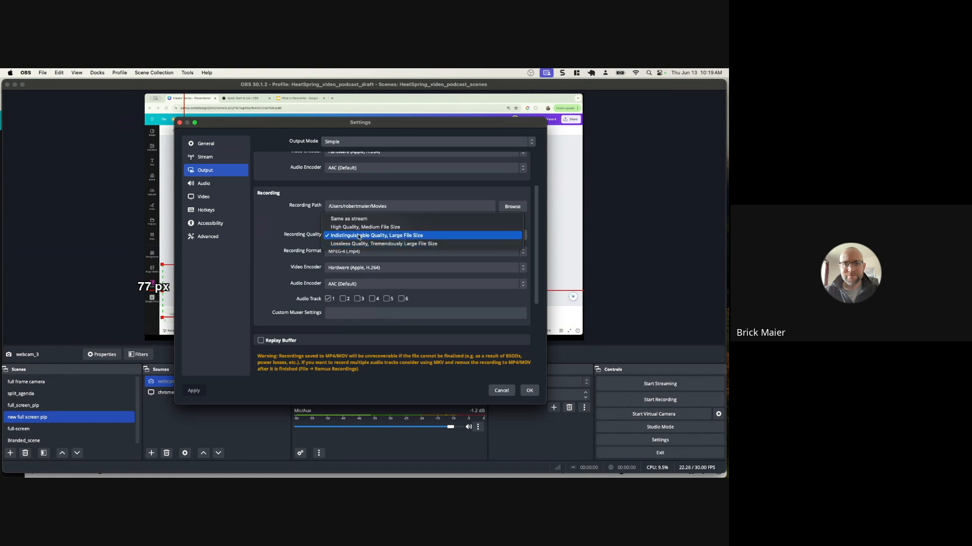
pyautogui.click(296, 222)
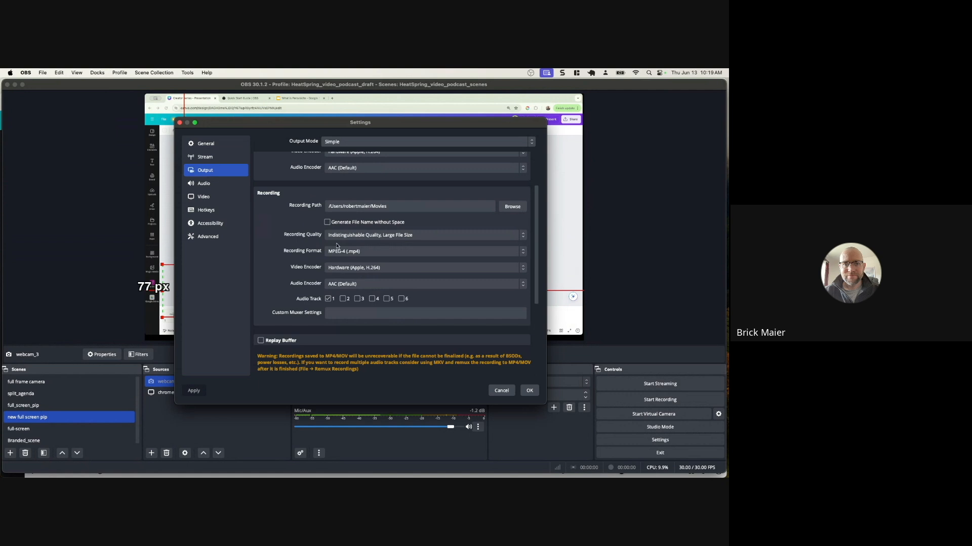
pyautogui.scroll(1, 305, 236)
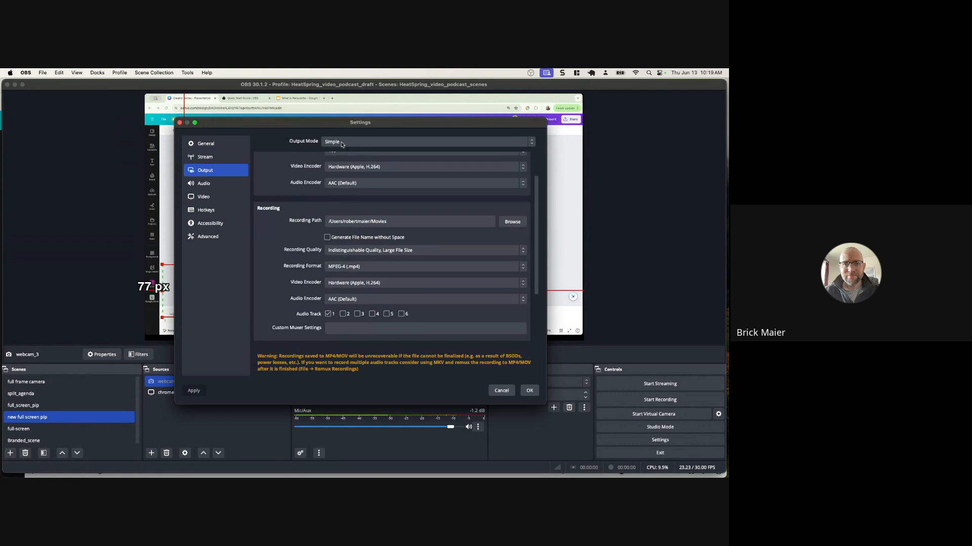
# Step: Switch the output mode to Advanced to examine its streaming and recording settings, and close the settings without saving
pyautogui.click(340, 143)
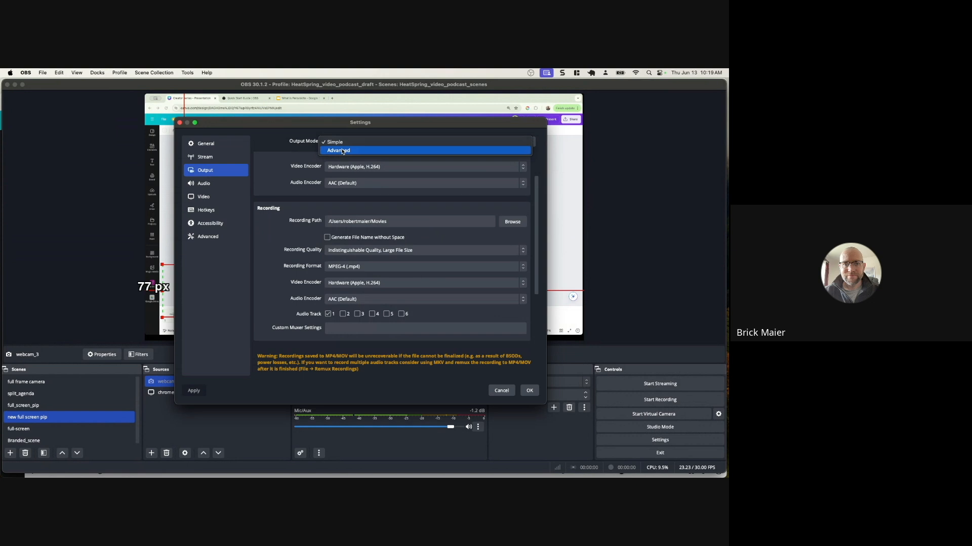
pyautogui.click(343, 151)
pyautogui.scroll(-3, 320, 289)
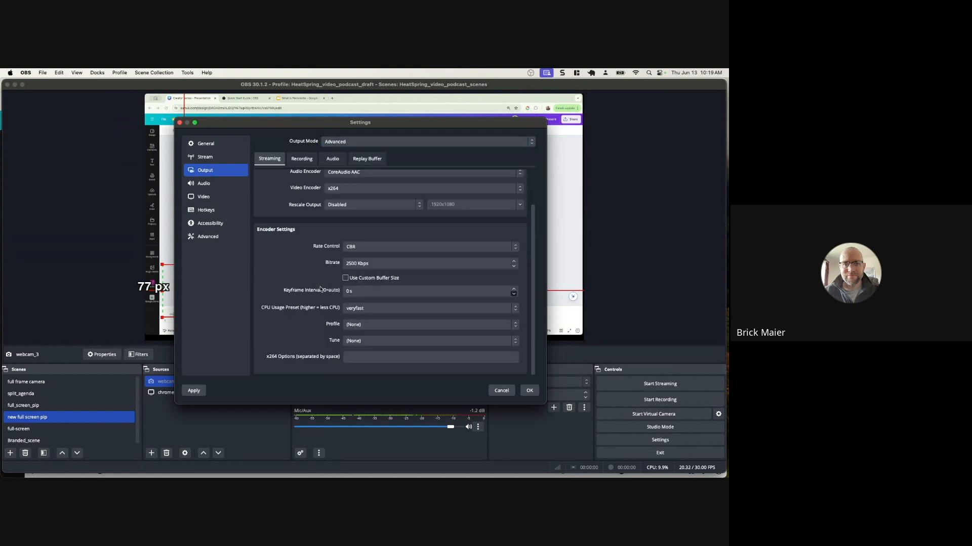
pyautogui.scroll(1, 320, 284)
pyautogui.click(299, 160)
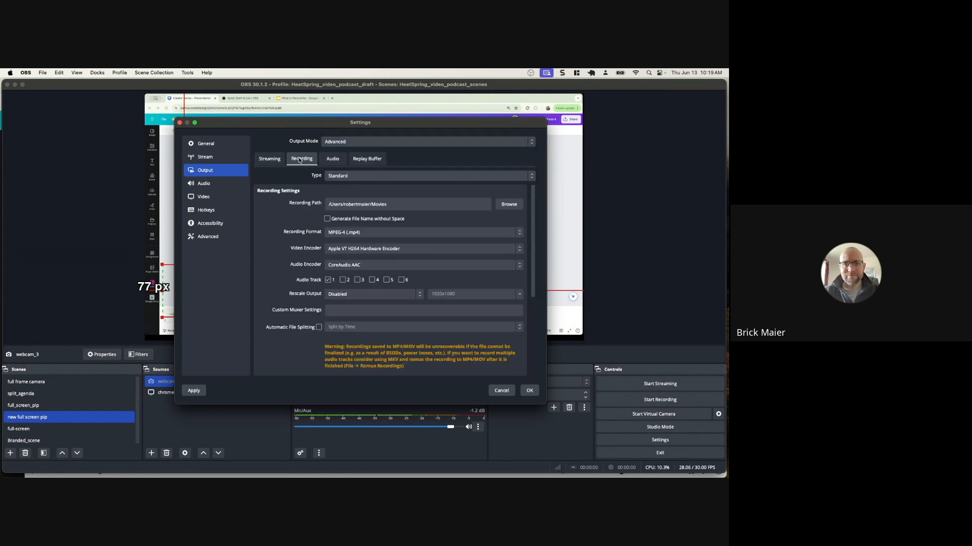
pyautogui.scroll(-3, 314, 247)
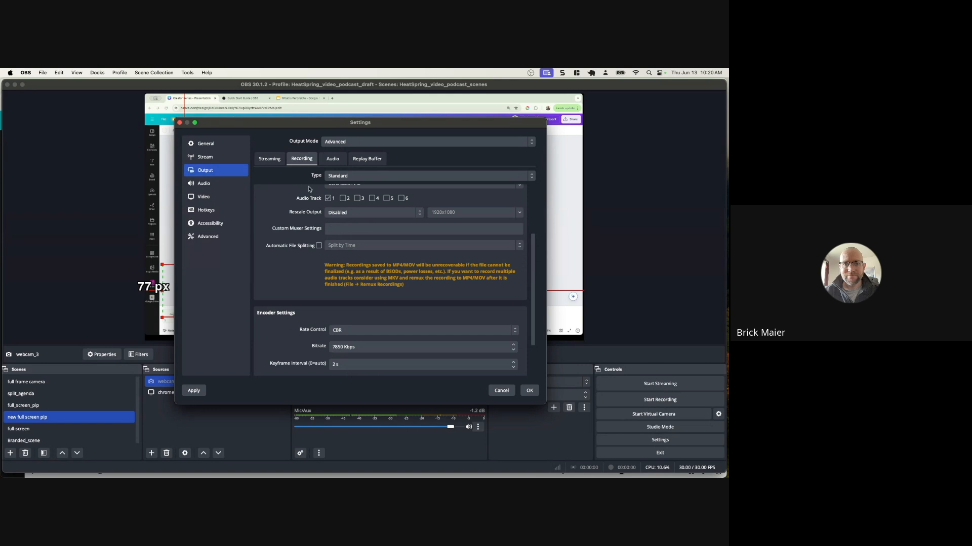
pyautogui.click(179, 122)
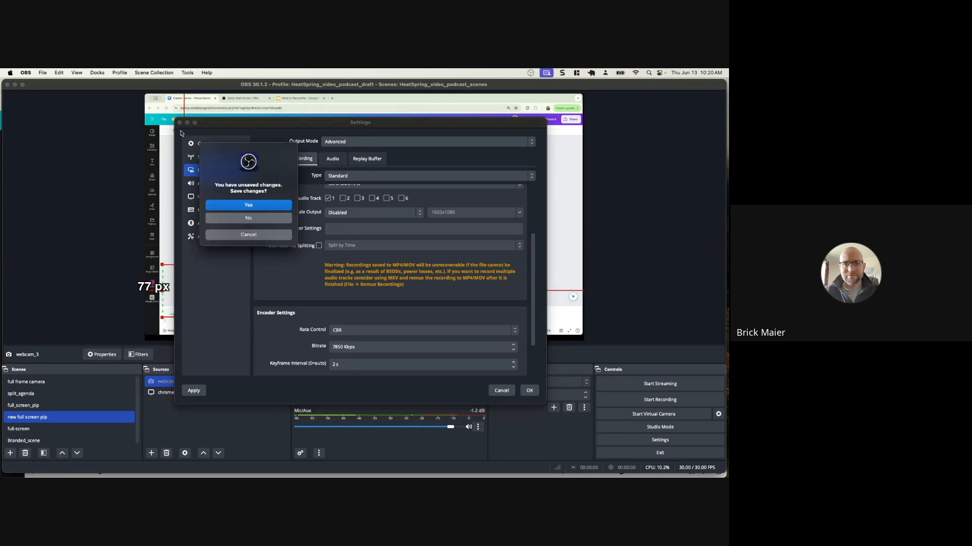
pyautogui.click(248, 218)
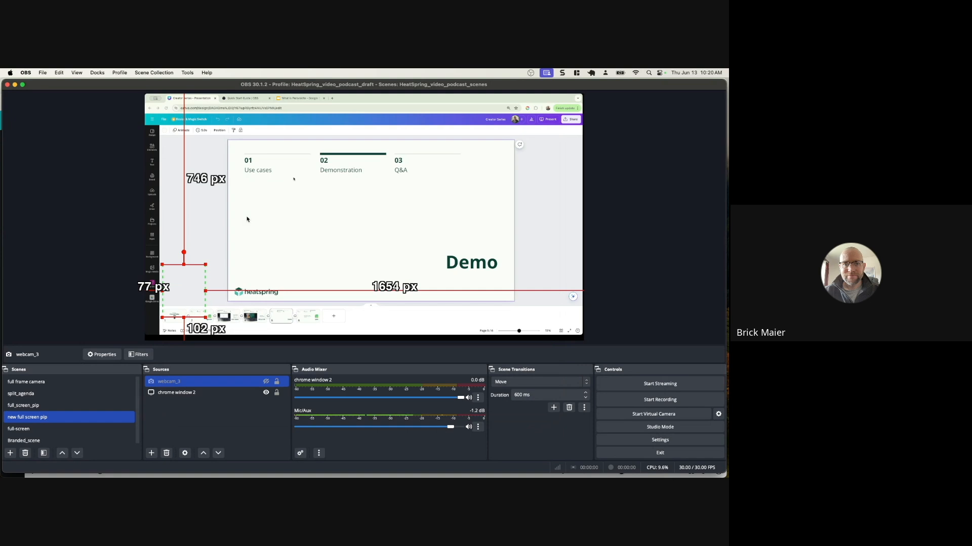
# Step: Preview the full frame camera, split_agenda, full_screen_pip and new full screen pip scenes, and return to full_screen_pip
pyautogui.click(32, 383)
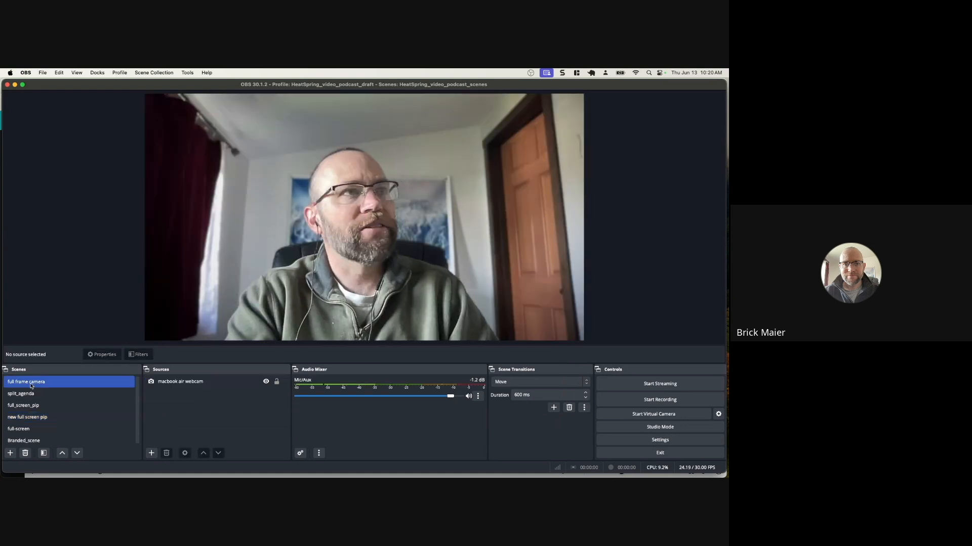
pyautogui.click(23, 394)
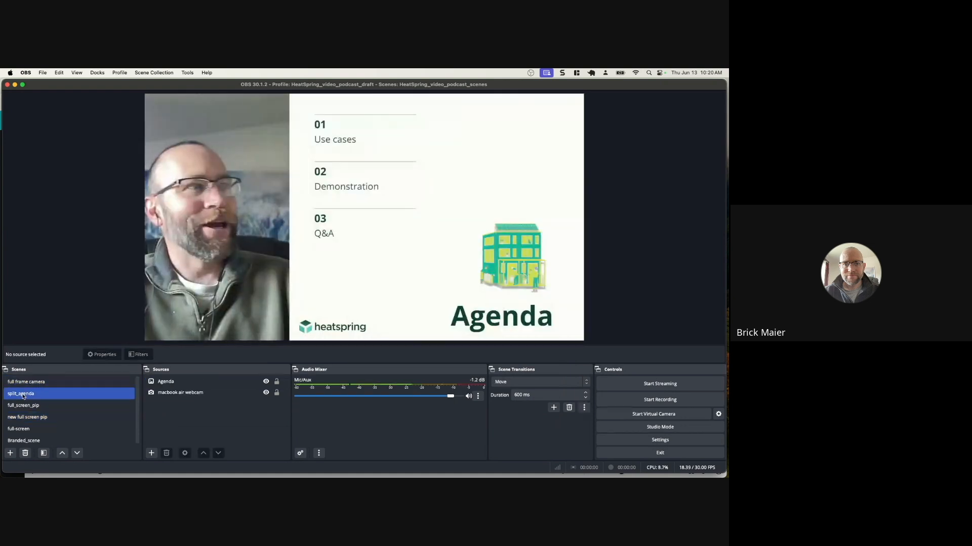
pyautogui.click(22, 406)
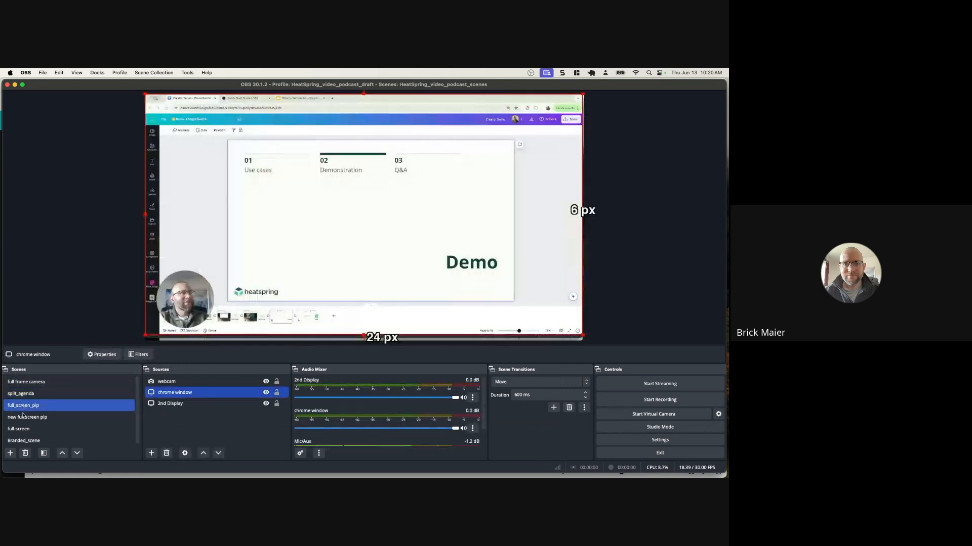
pyautogui.click(24, 418)
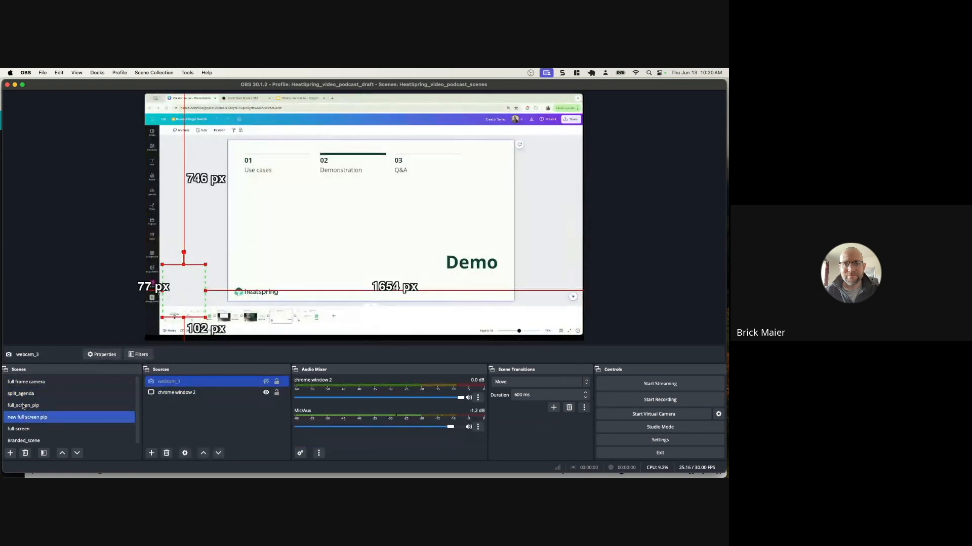
pyautogui.click(22, 406)
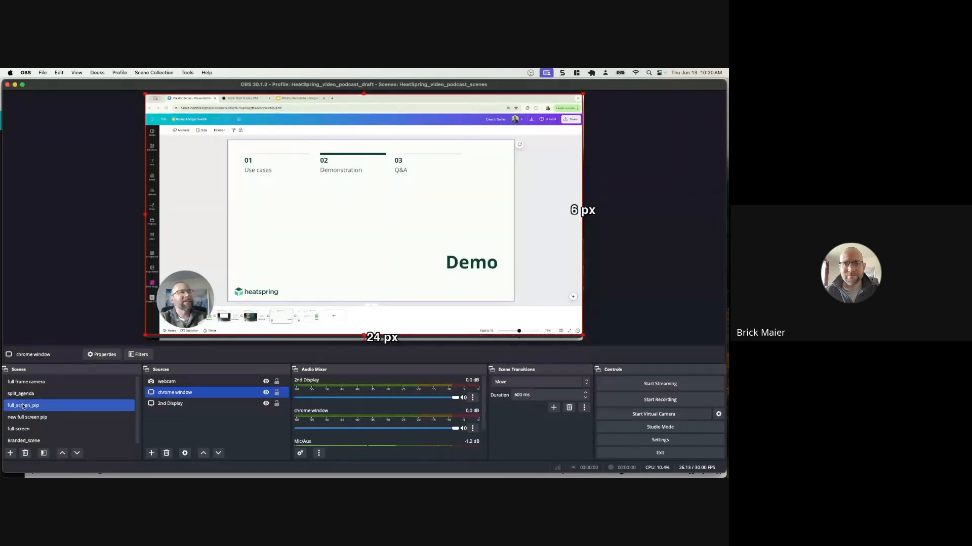